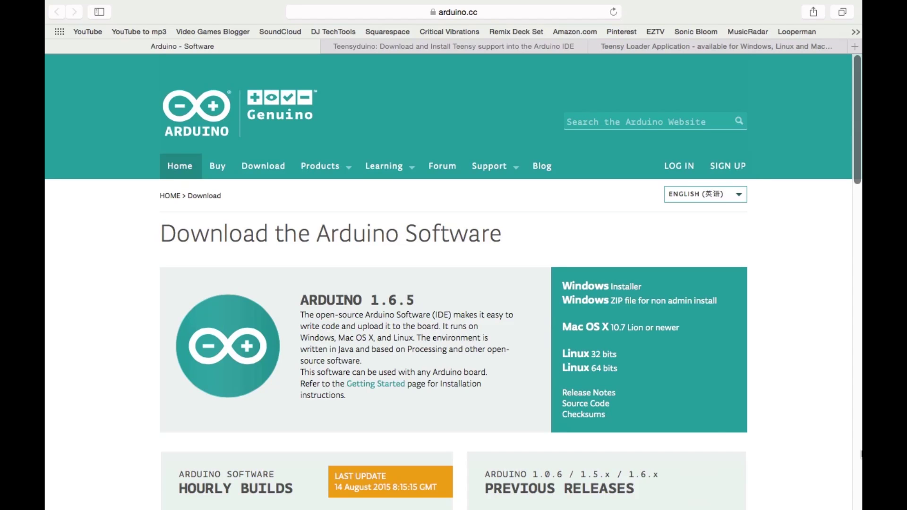
Scroll the Arduino download page, highlight Previous Releases, and go to the Teensyduino page.
scroll(529, 288, "down", 5)
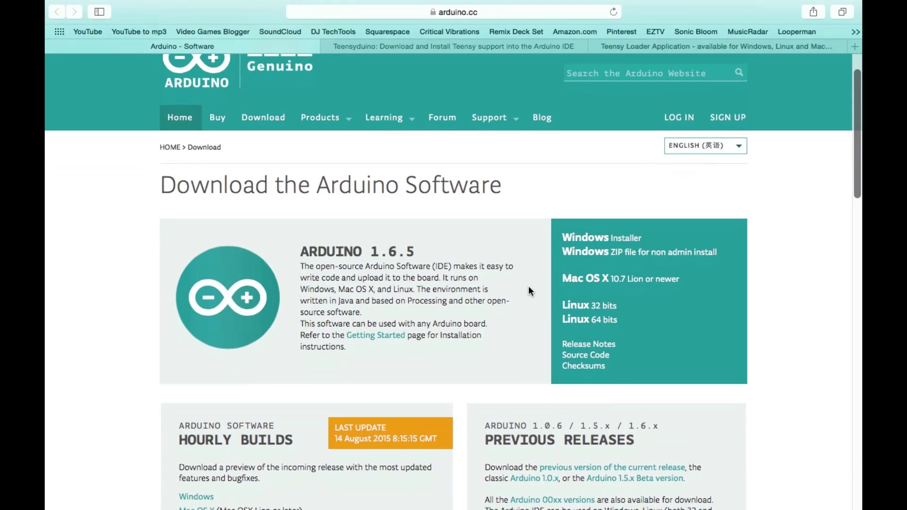
scroll(528, 289, "down", 3)
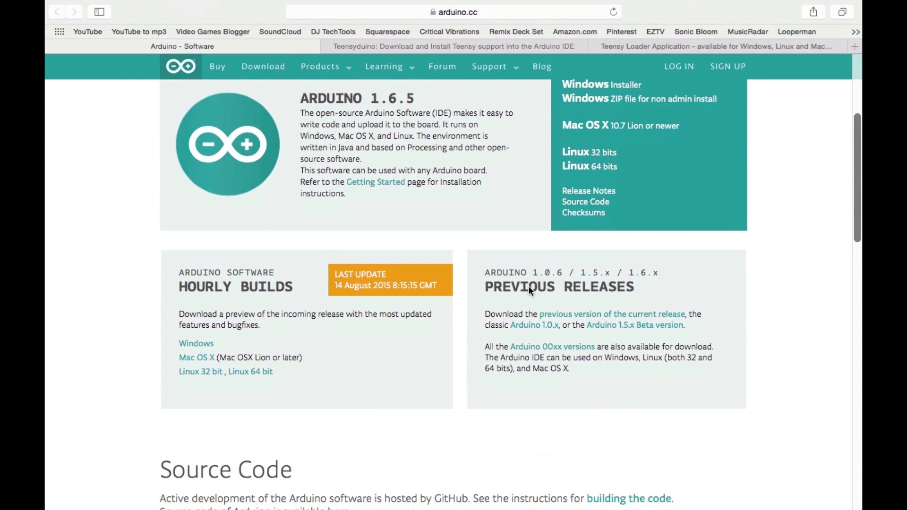
left_click_drag(486, 272, 663, 365)
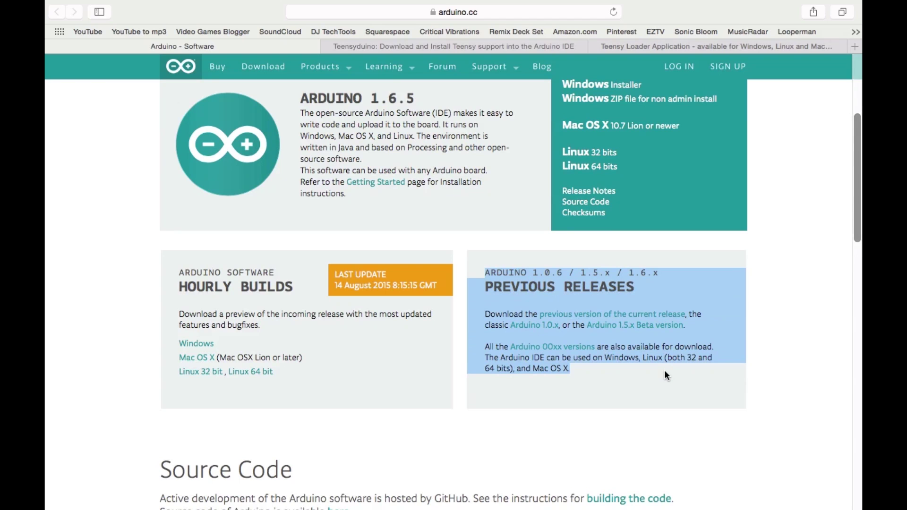
left_click(453, 46)
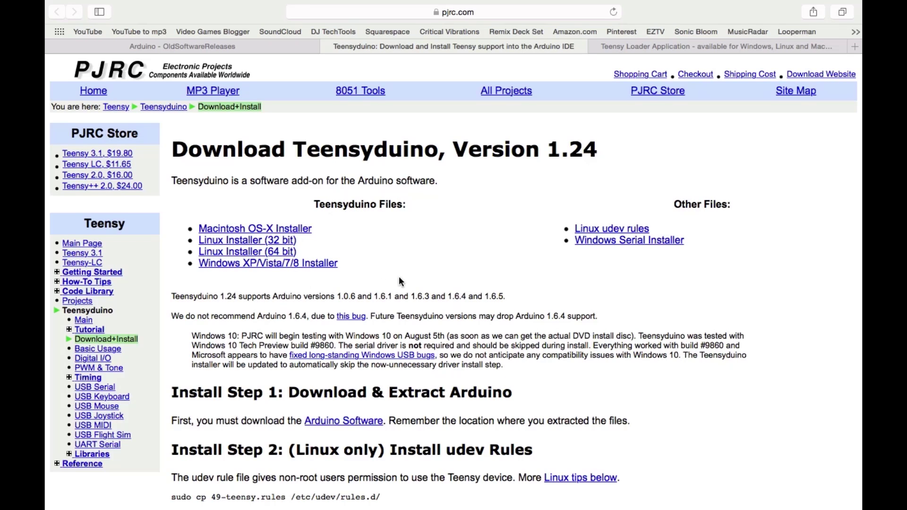
Read through the Teensyduino install steps, then move to the Teensy Loader Application page.
scroll(399, 281, "down", 5)
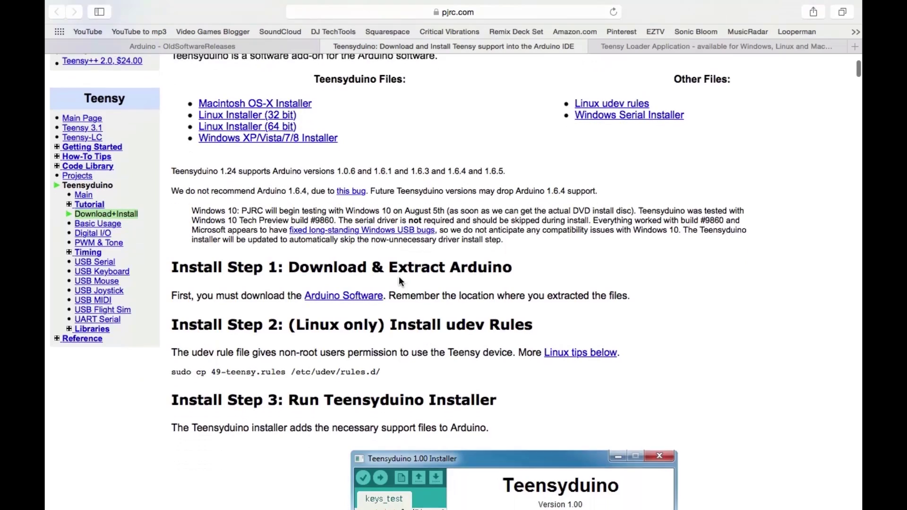
scroll(400, 280, "down", 5)
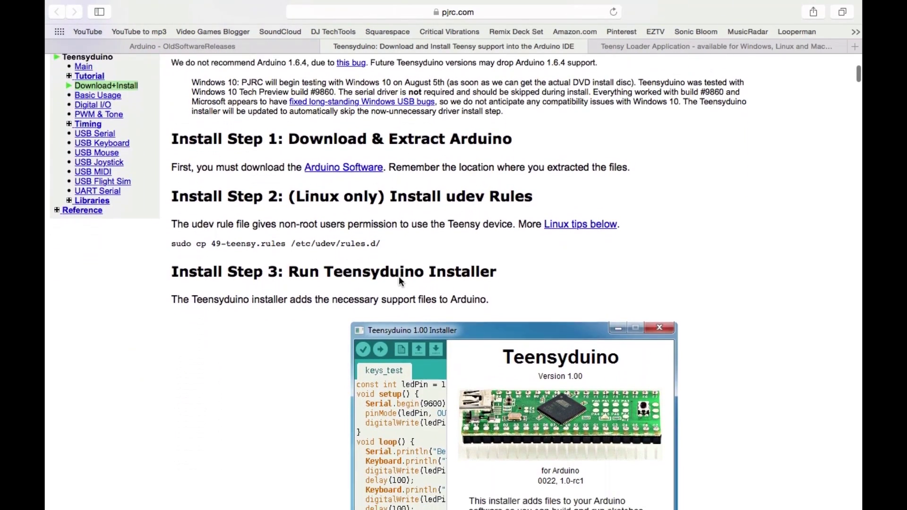
scroll(400, 282, "down", 1)
scroll(401, 282, "down", 8)
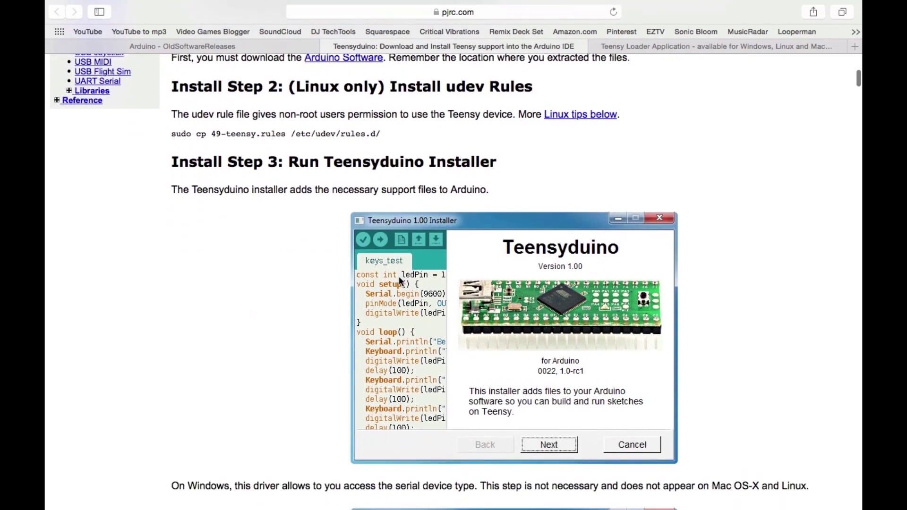
scroll(400, 282, "down", 8)
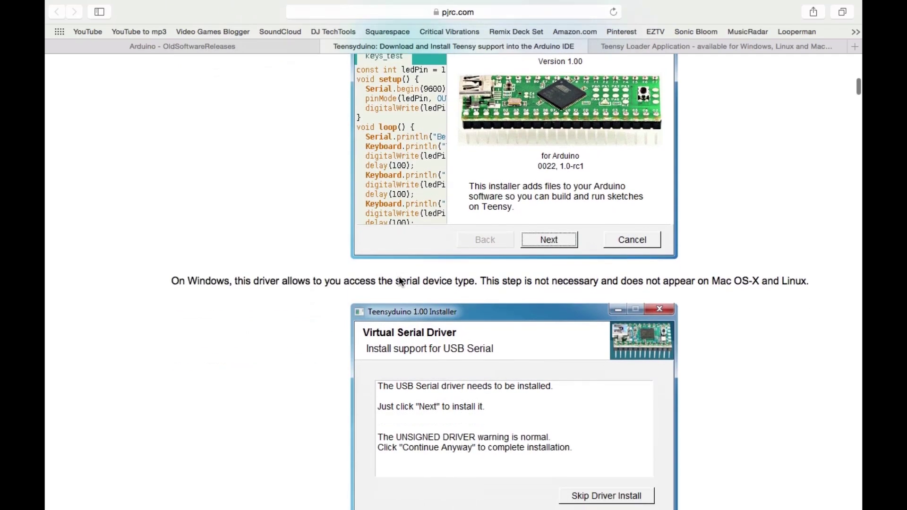
scroll(400, 281, "down", 4)
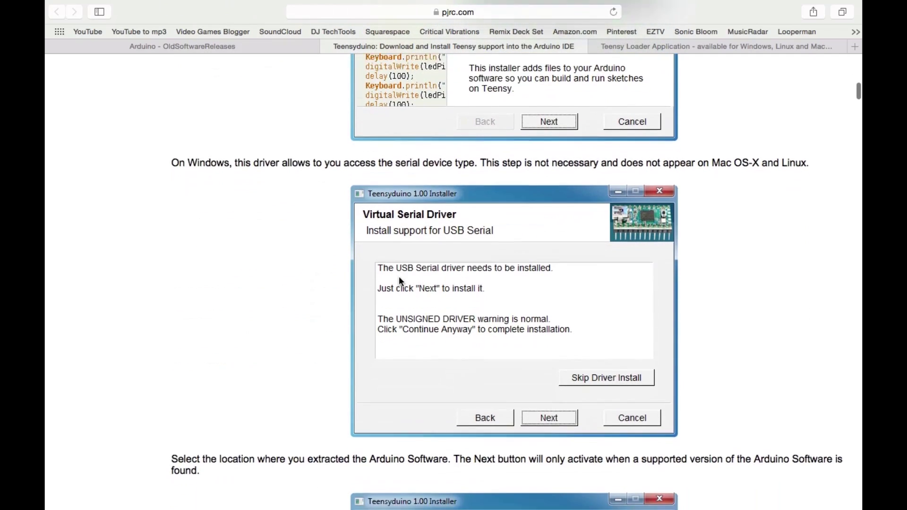
scroll(400, 283, "down", 10)
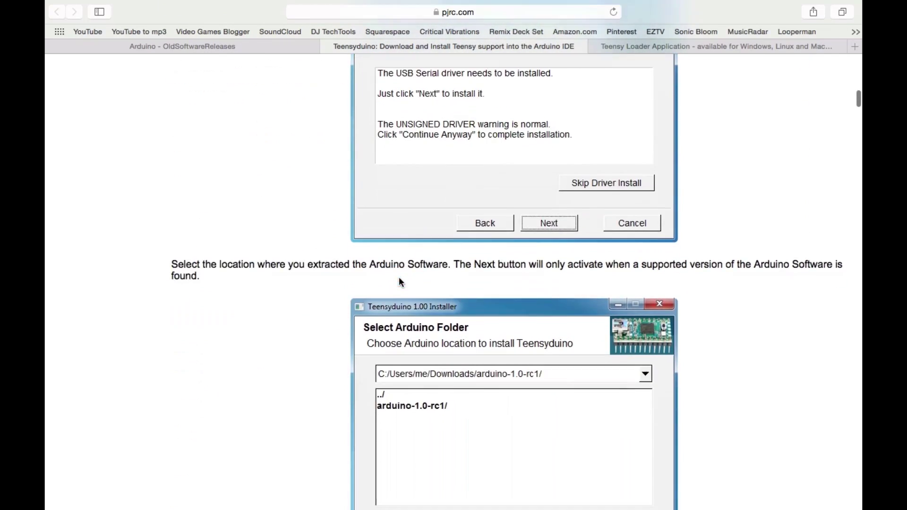
scroll(400, 283, "down", 12)
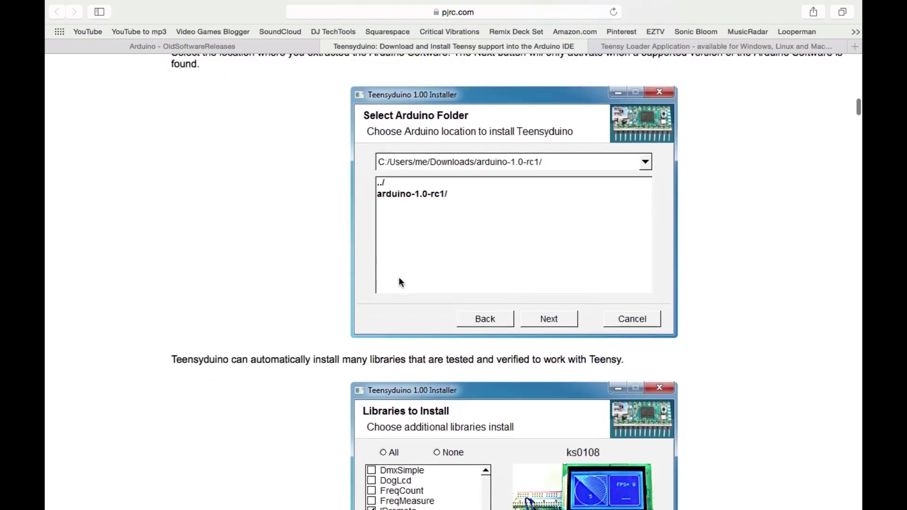
scroll(399, 282, "down", 10)
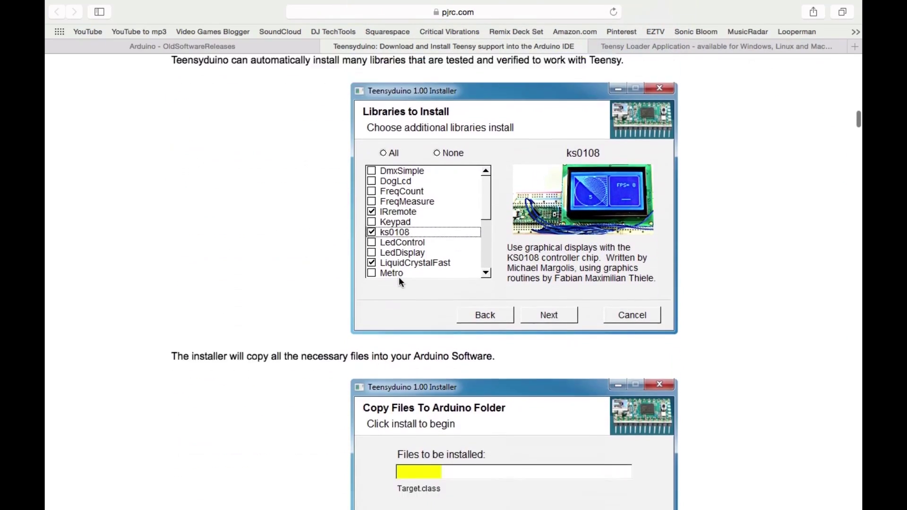
scroll(399, 282, "down", 12)
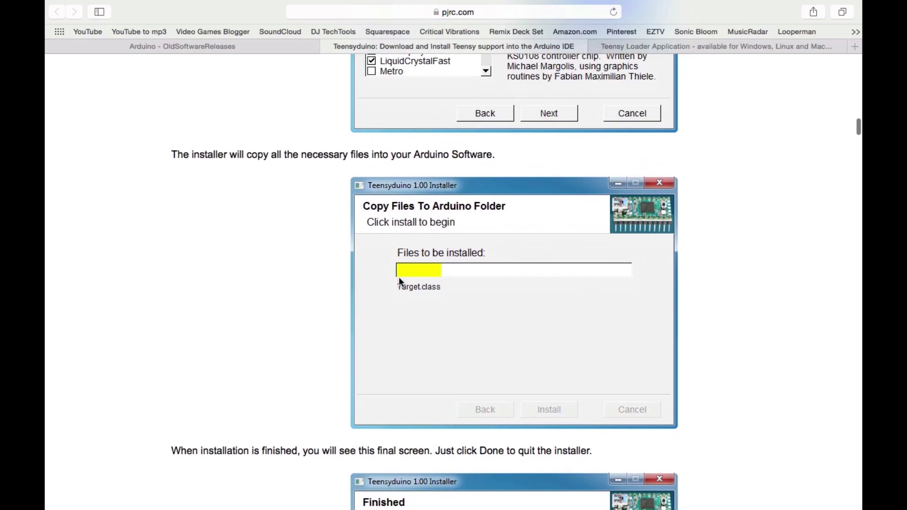
scroll(399, 282, "down", 10)
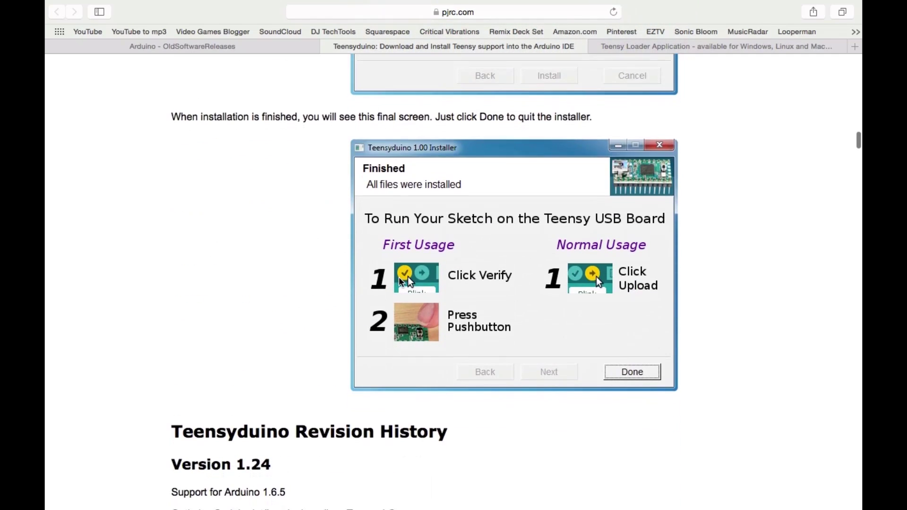
scroll(398, 282, "down", 7)
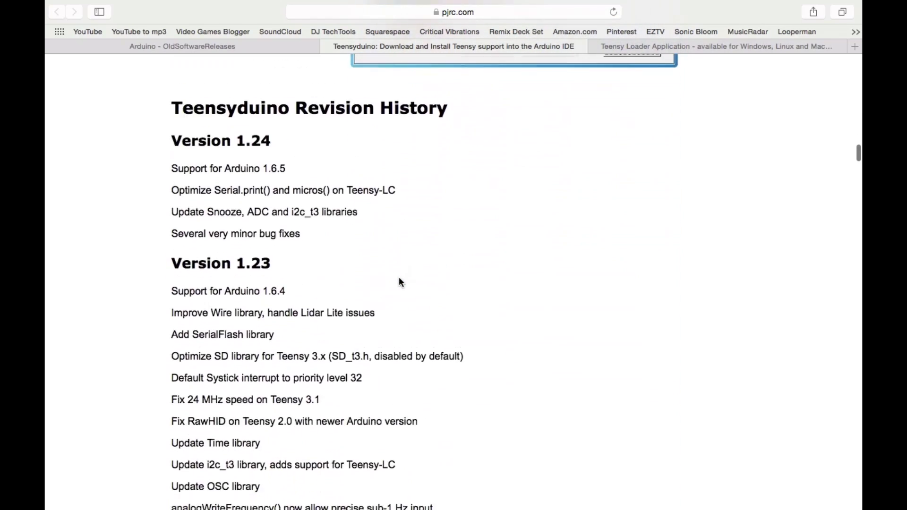
left_click(623, 45)
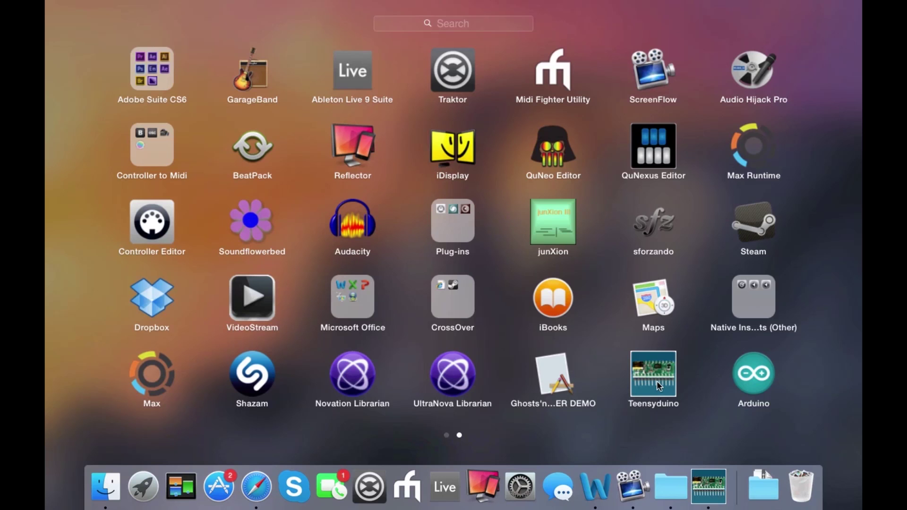
Launch the Teensy Loader from the teensy disk image and move its window to the top.
left_click(704, 478)
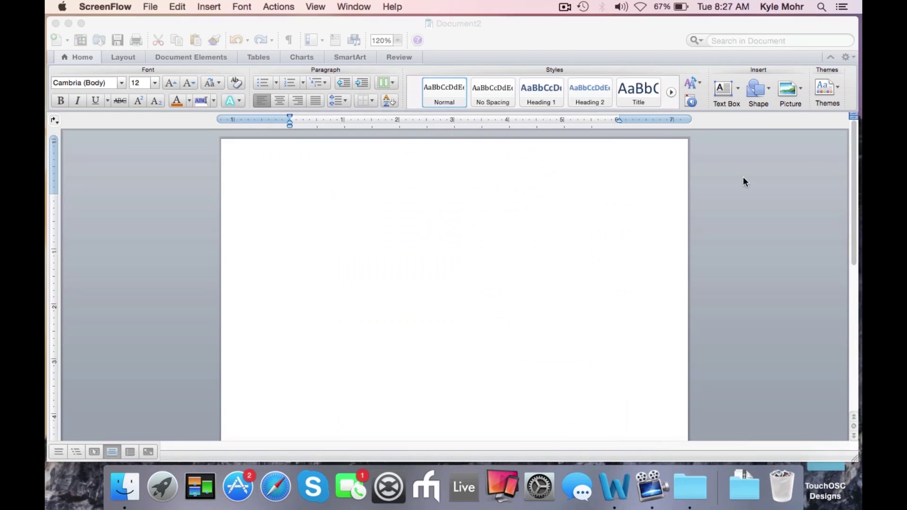
left_click(124, 487)
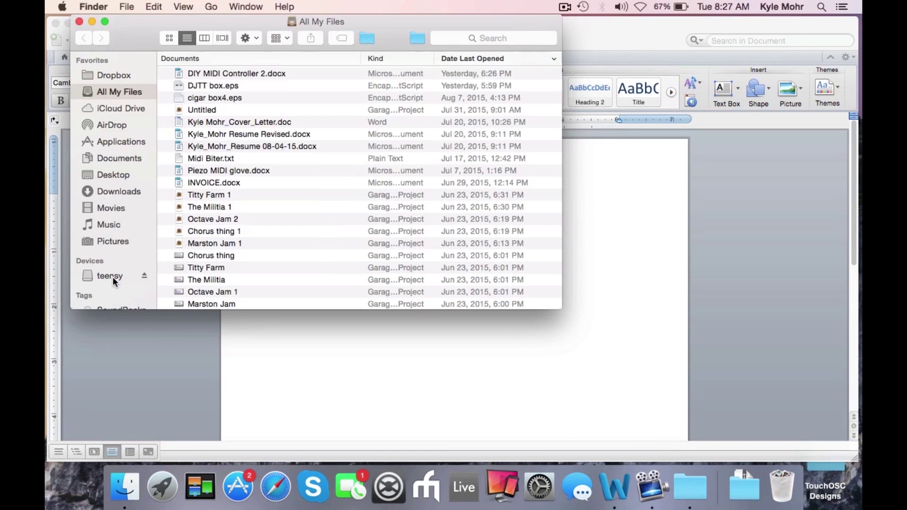
left_click(113, 277)
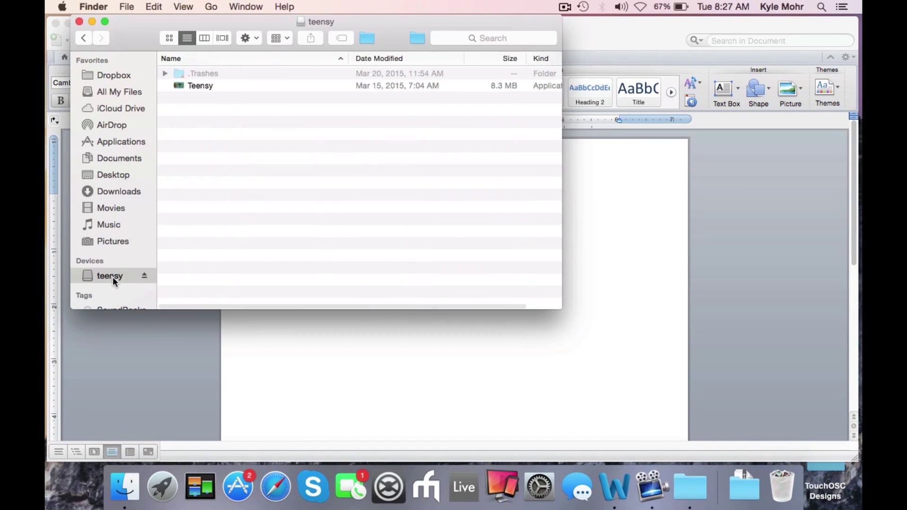
double_click(202, 87)
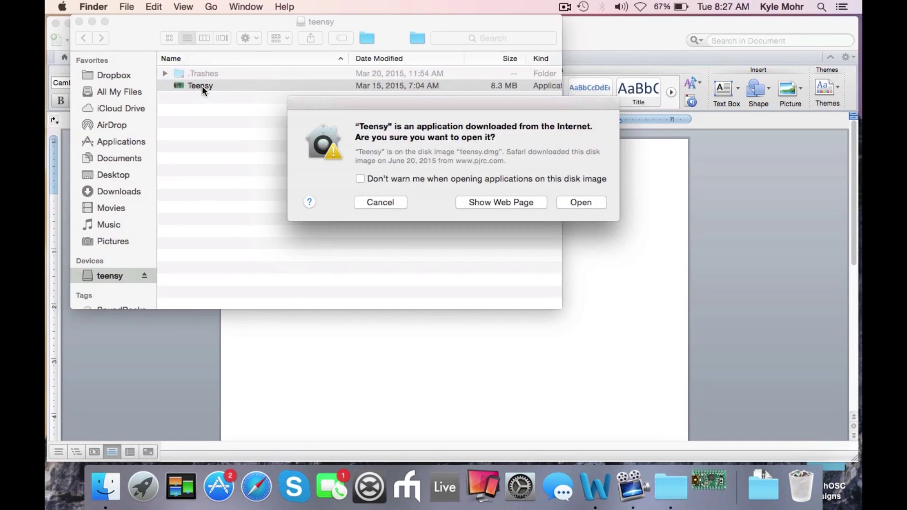
left_click(602, 200)
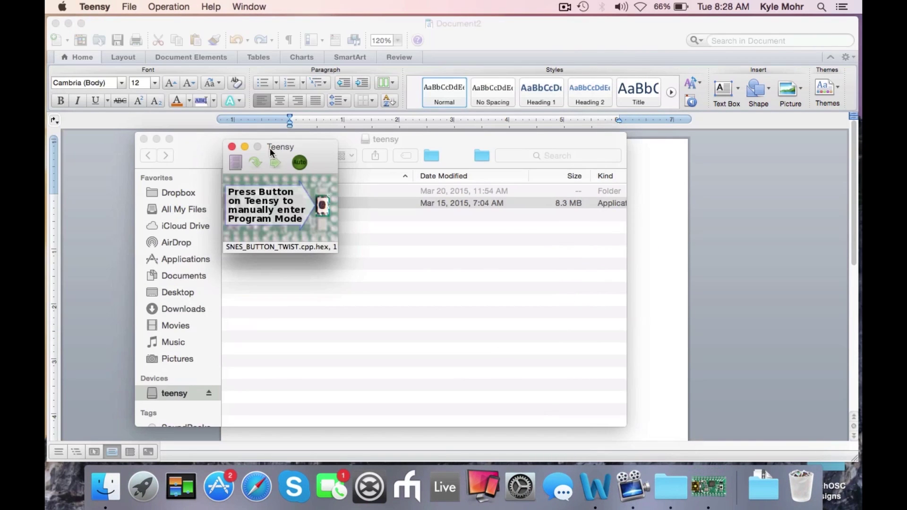
left_click_drag(270, 149, 215, 33)
Launch the Arduino IDE from the Launchpad app grid.
key("super+Tab")
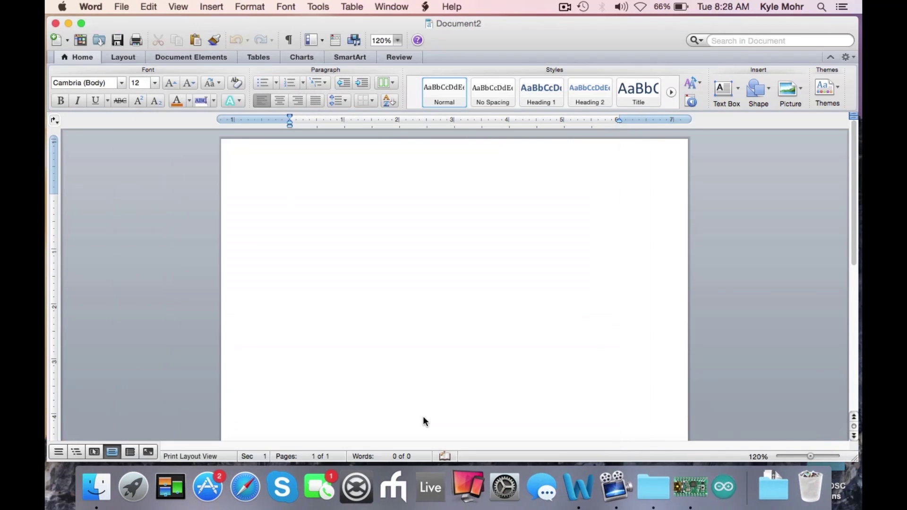
left_click(138, 508)
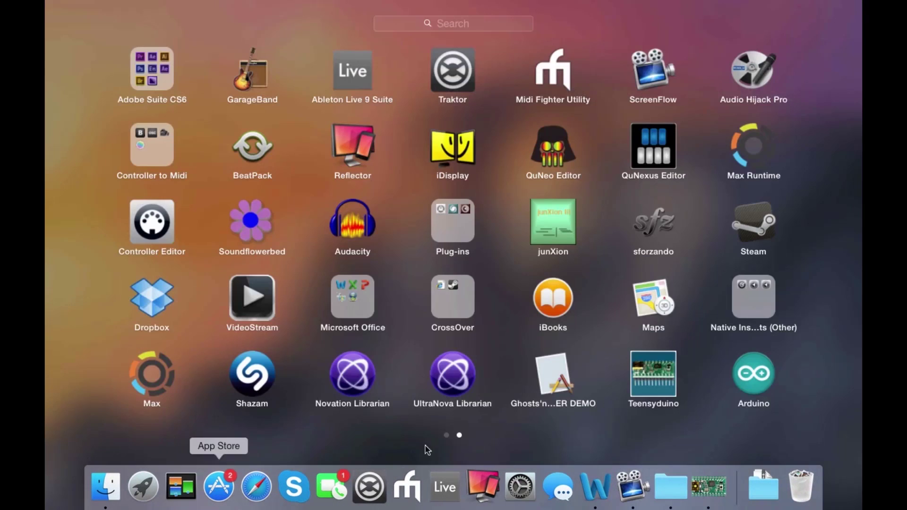
left_click(744, 363)
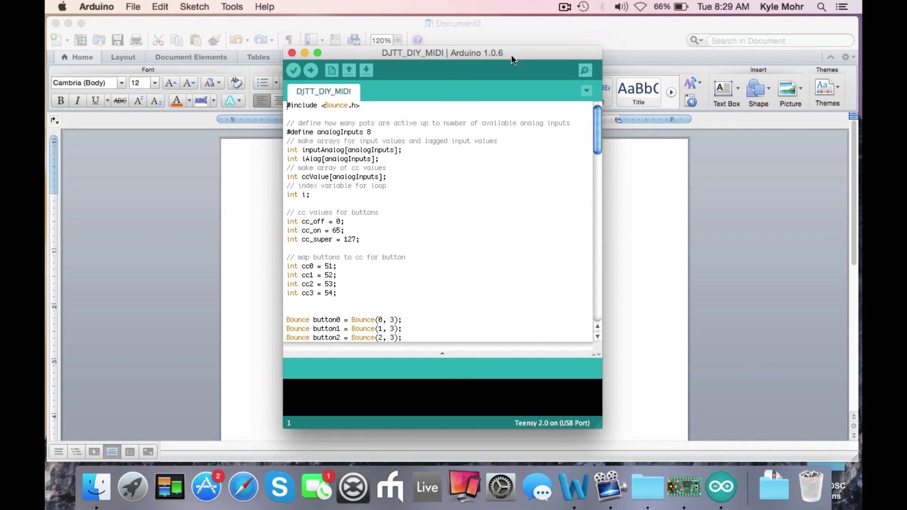
Set the board to Teensy 2.0 and the USB type to MIDI.
left_click(231, 7)
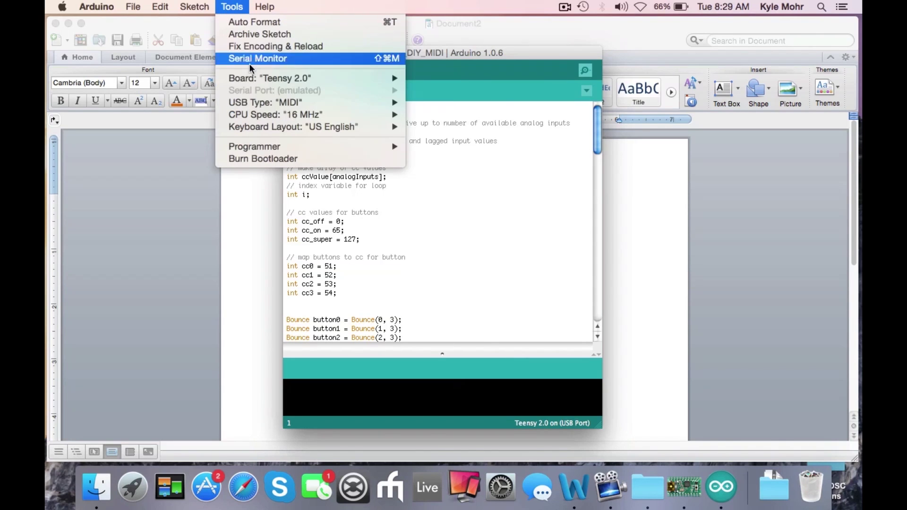
mouse_move(273, 76)
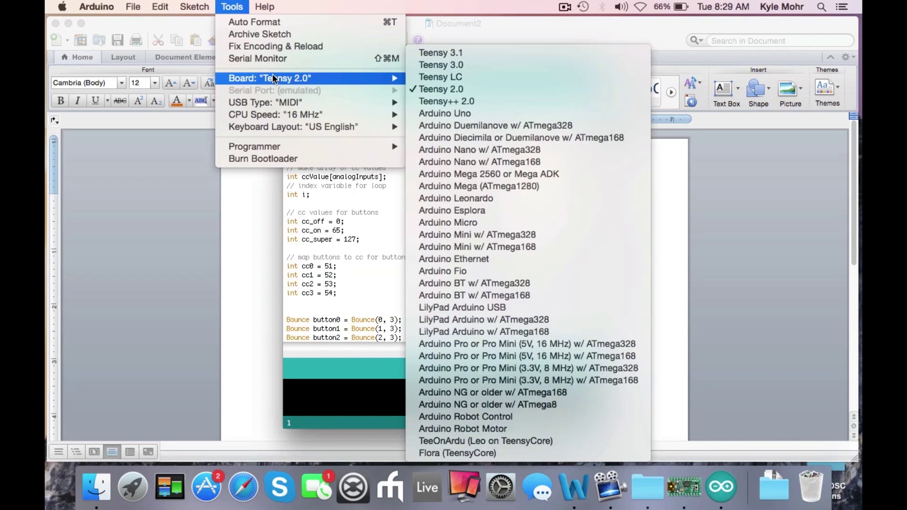
left_click(421, 89)
left_click(238, 8)
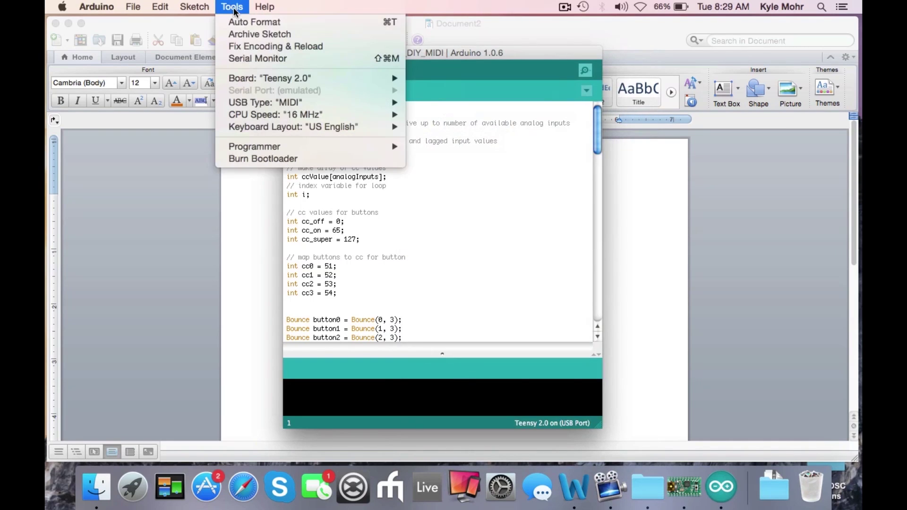
mouse_move(306, 103)
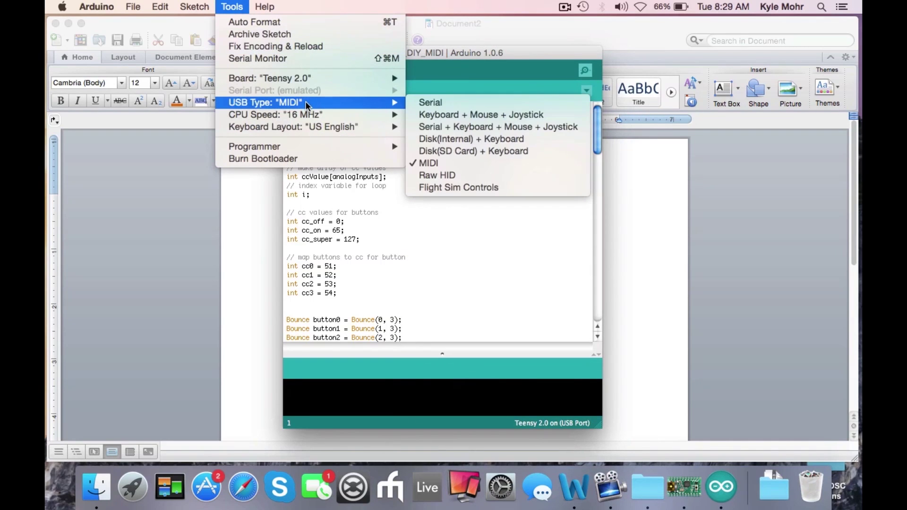
left_click(435, 161)
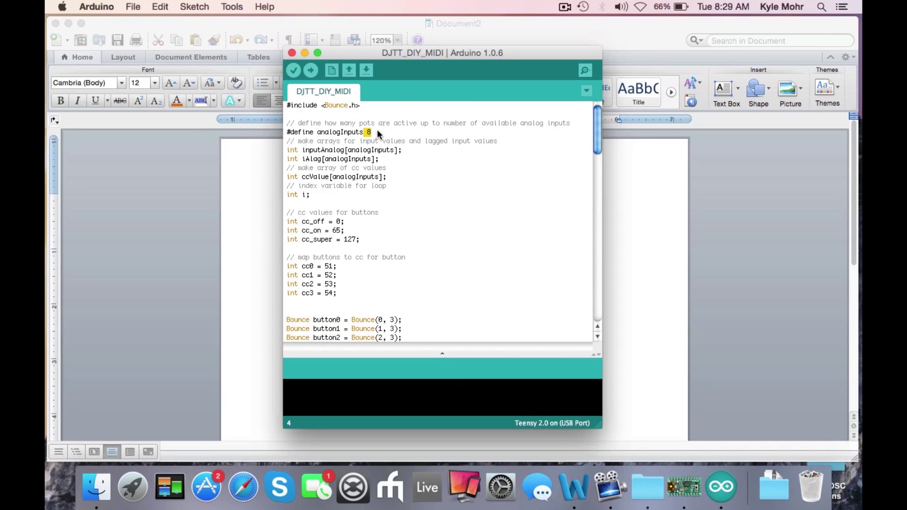
Review the four button CC number lines and the four Bounce button declarations.
left_click(321, 212)
scroll(321, 213, "down", 4)
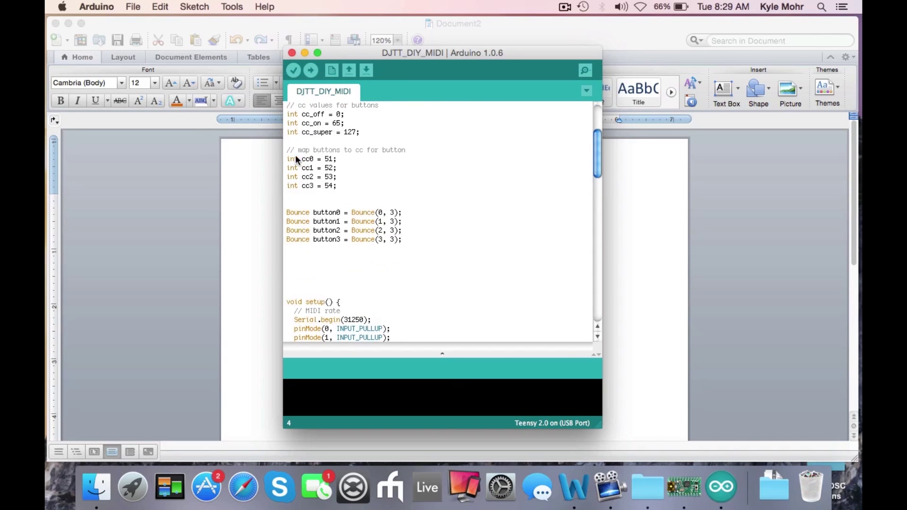
left_click_drag(287, 160, 352, 186)
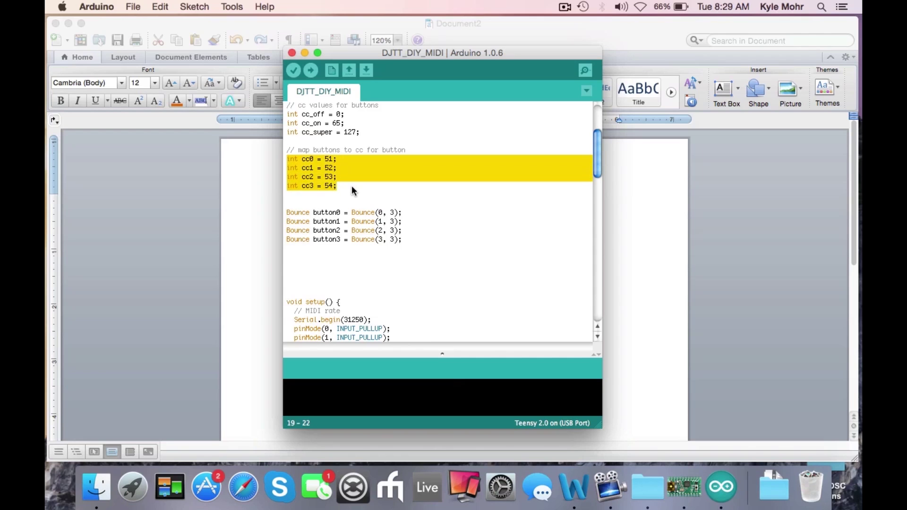
scroll(351, 185, "down", 5)
scroll(352, 185, "up", 3)
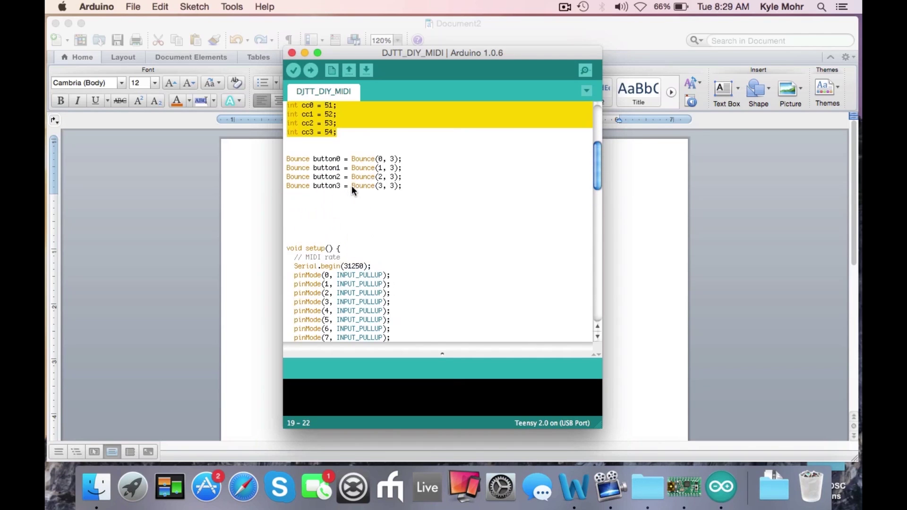
left_click_drag(286, 158, 383, 195)
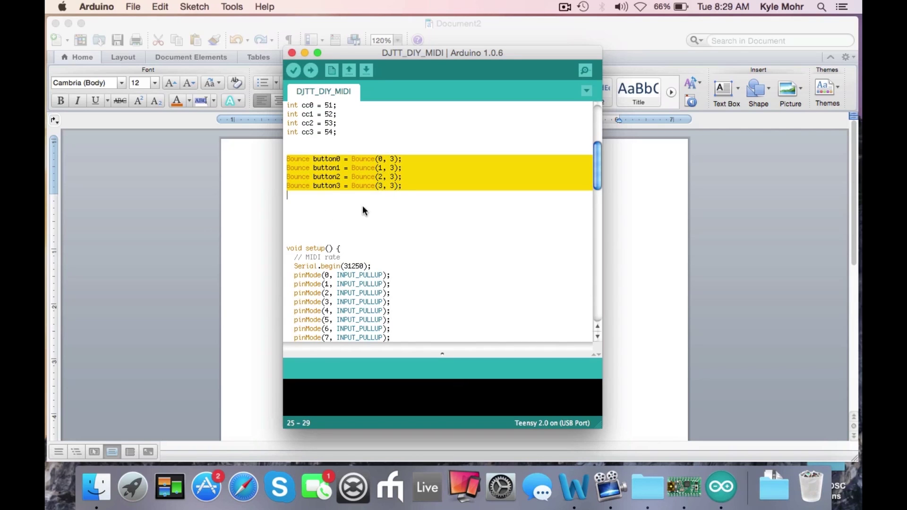
Review the knob sendControlChange on MIDI channel 3, the button updates, and press/release handling.
scroll(315, 204, "down", 5)
scroll(314, 203, "down", 4)
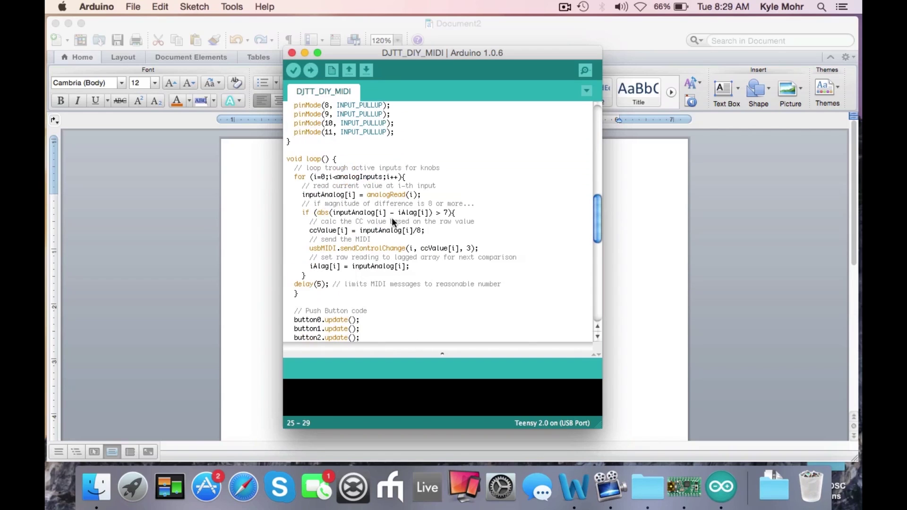
left_click(468, 249)
left_click_drag(467, 249, 473, 252)
scroll(382, 244, "down", 4)
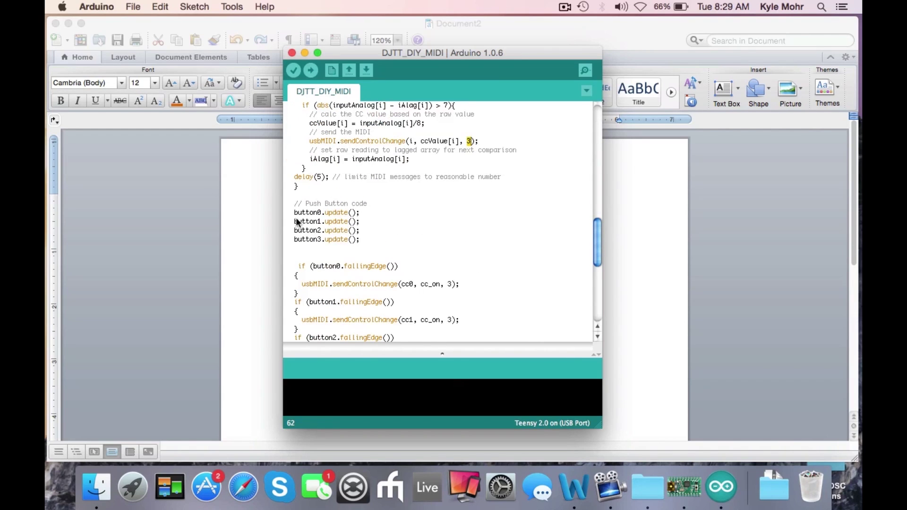
left_click_drag(293, 211, 348, 249)
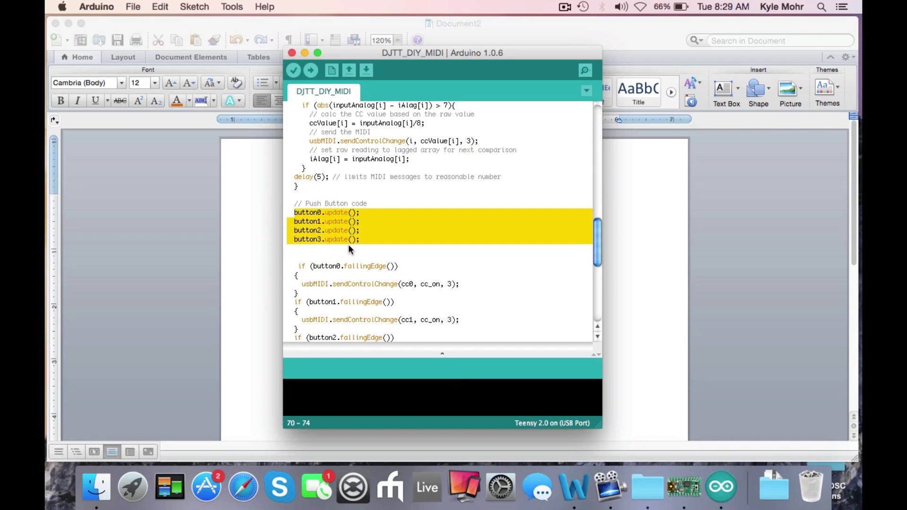
left_click_drag(297, 266, 339, 345)
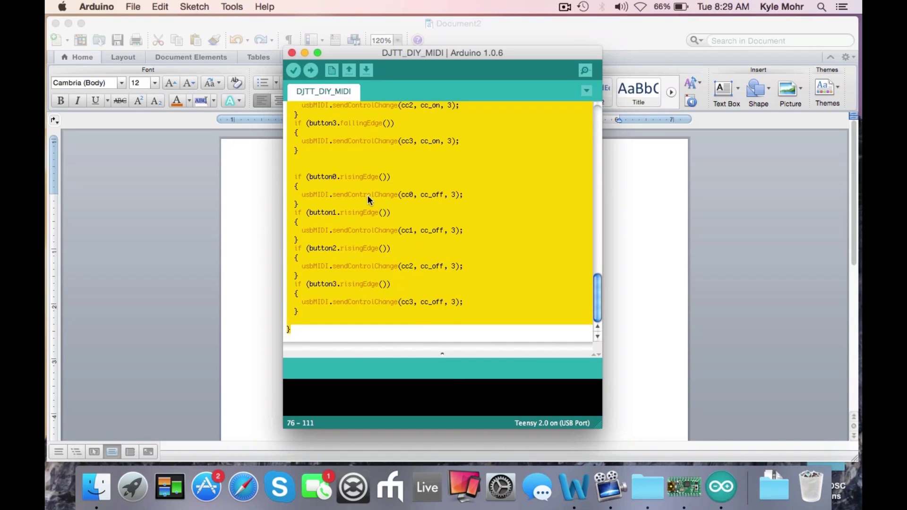
scroll(368, 194, "up", 15)
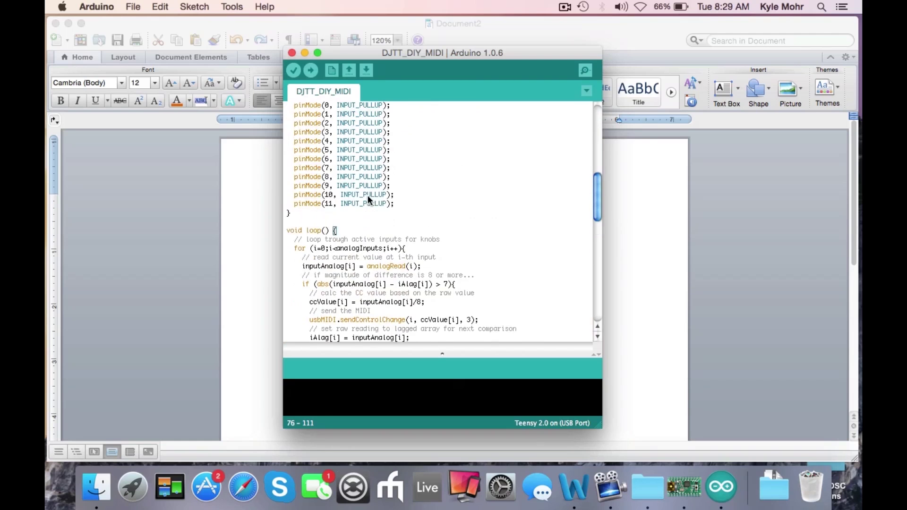
scroll(368, 199, "up", 15)
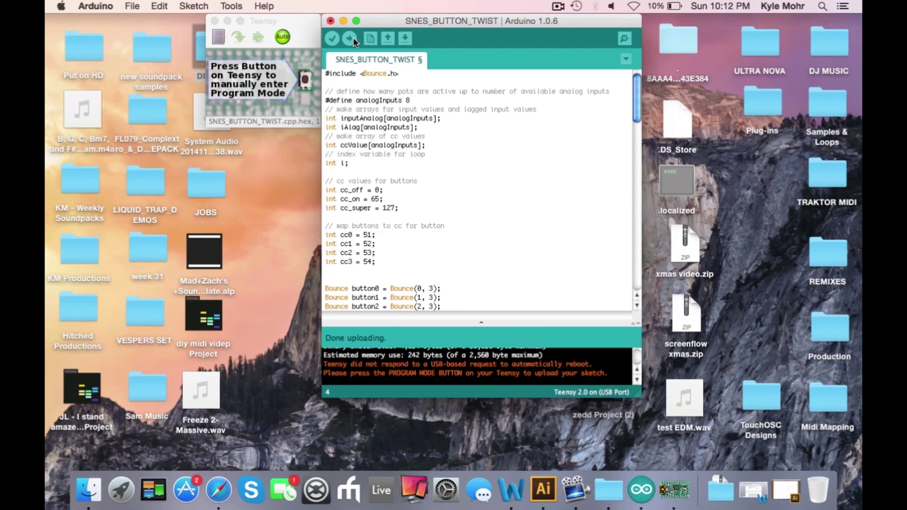
Let Teensy Loader flash the sketch until Reboot OK, then return to the sketch editor.
left_click(308, 34)
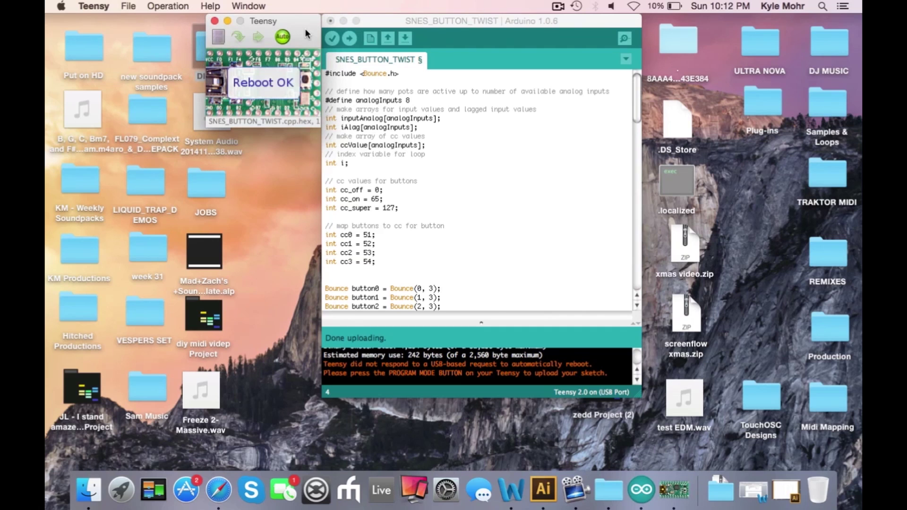
left_click(348, 39)
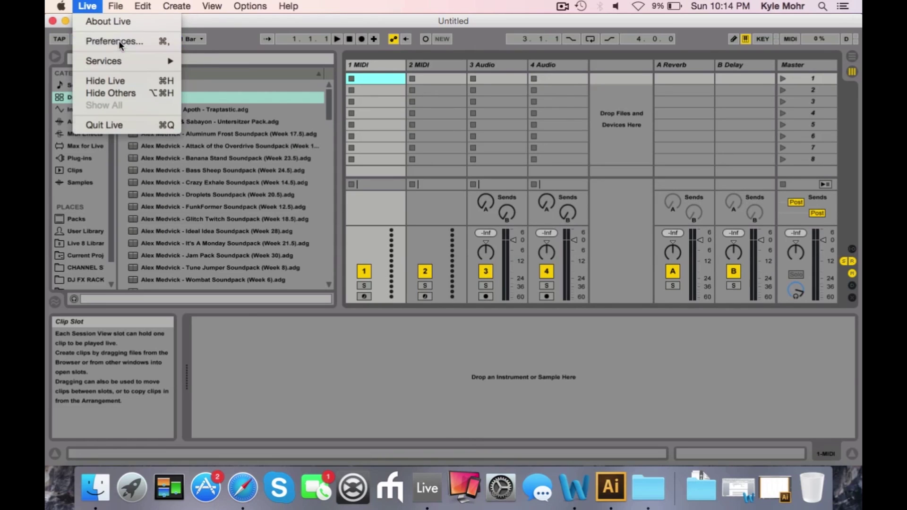
Check the MIDI device settings, enable MIDI Map Mode, and map CC 51 and 52 to 1 MIDI clip slots.
left_click(118, 41)
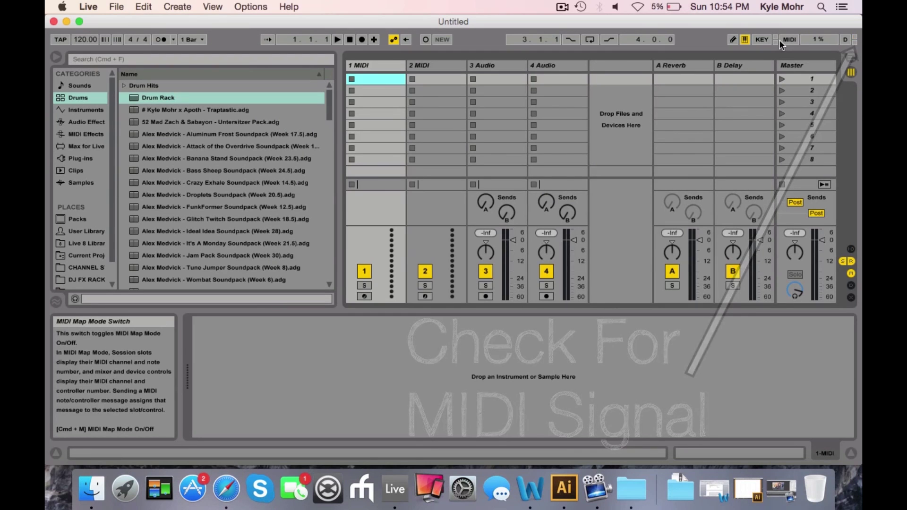
left_click(784, 39)
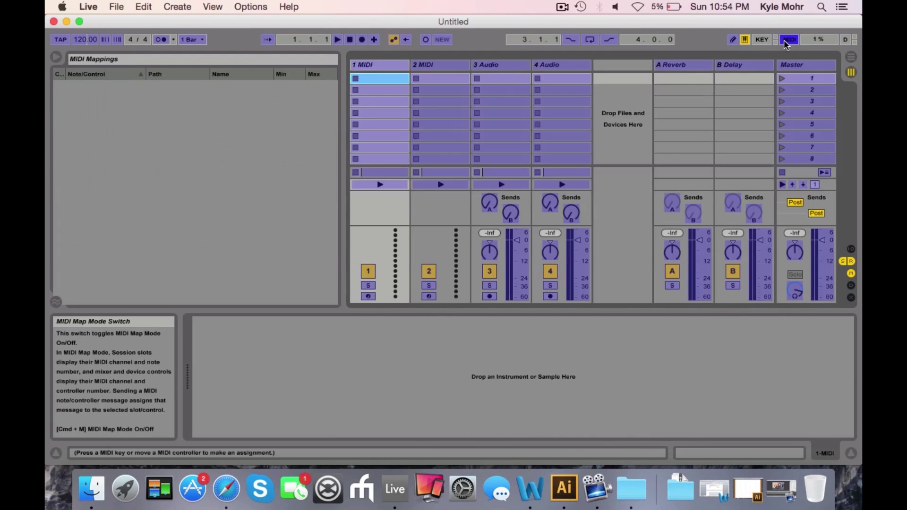
left_click(379, 89)
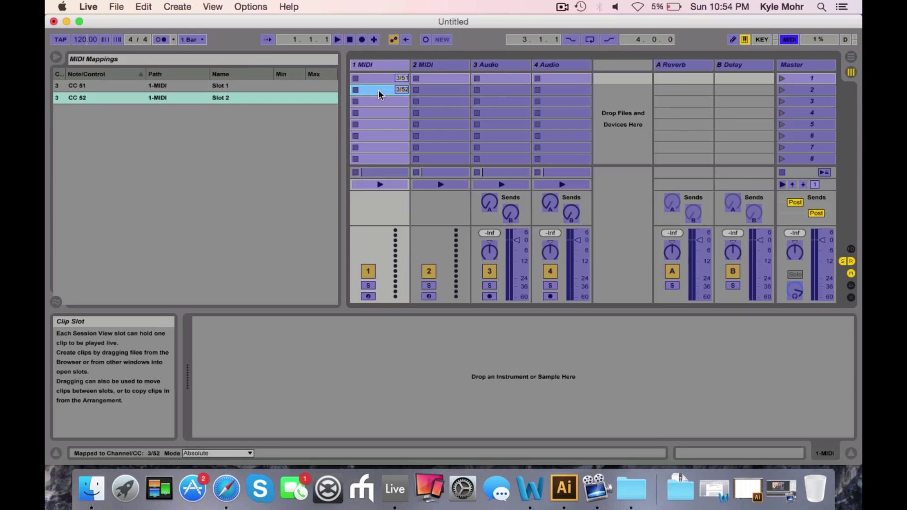
left_click(385, 101)
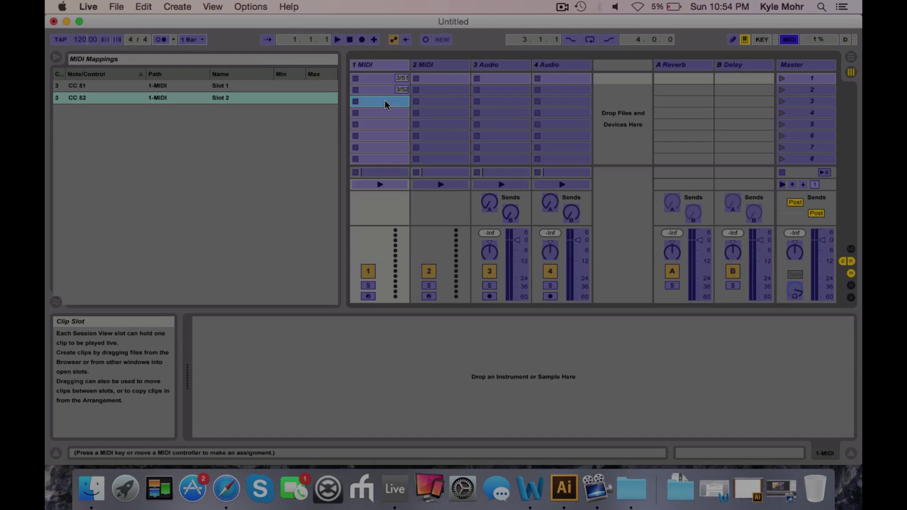